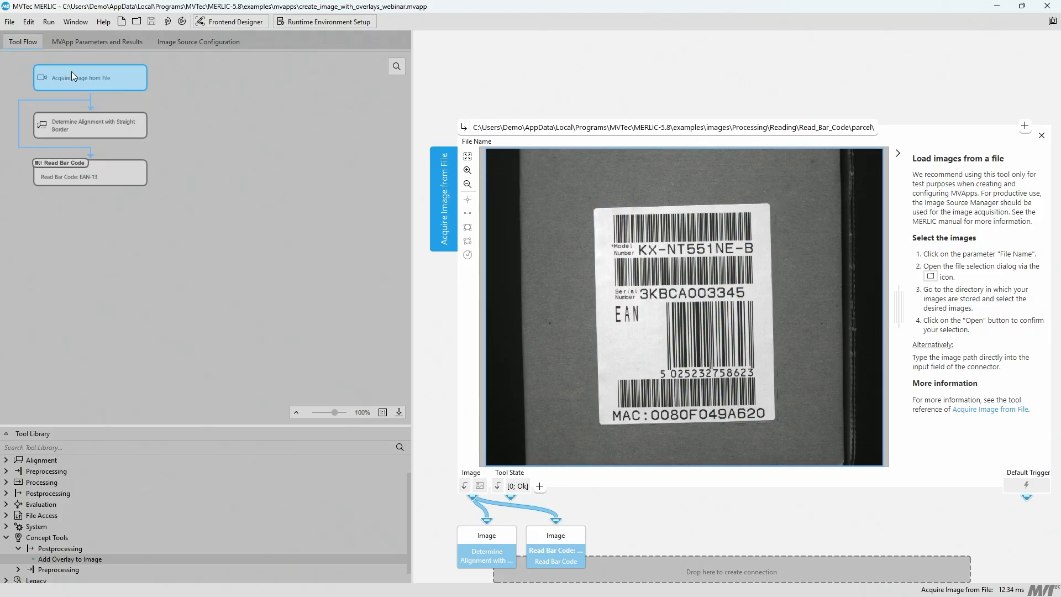
Step: Review the straight-border alignment tool and the bar code reader with its detected EAN-13 code
left_click(94, 128)
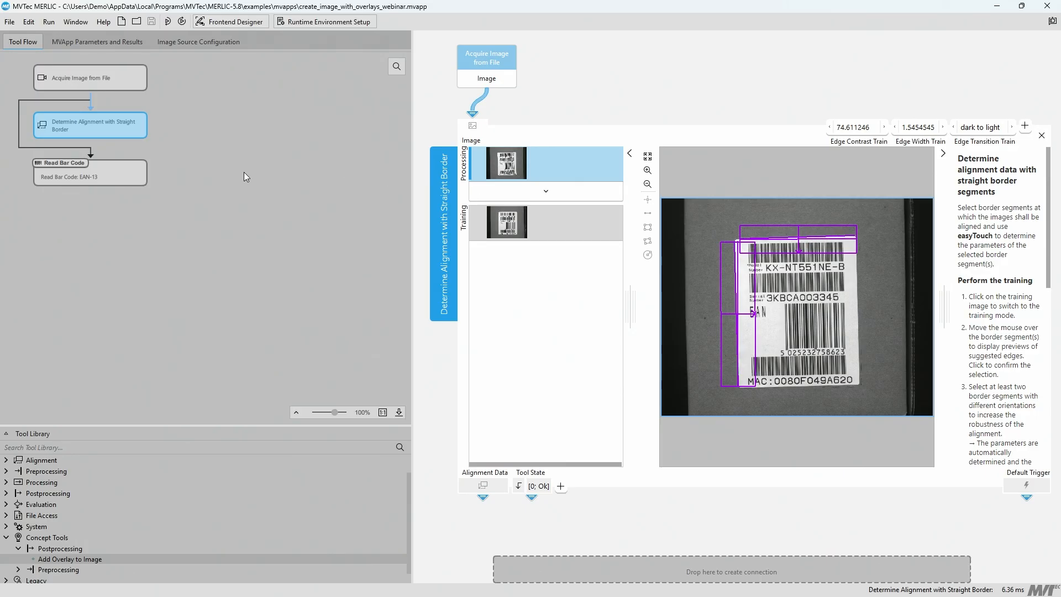
left_click(109, 173)
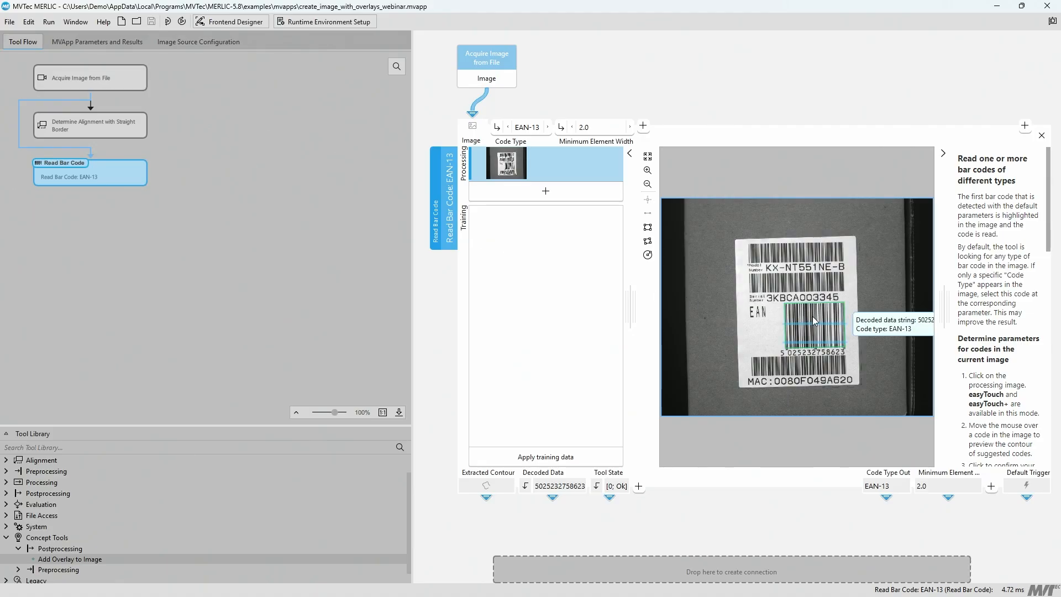
mouse_move(830, 325)
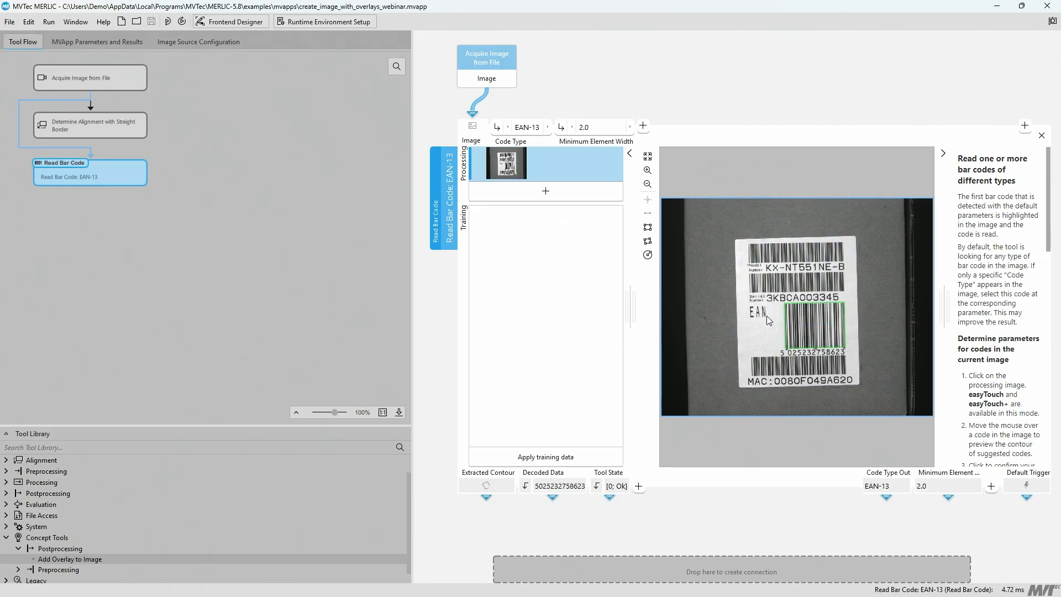
mouse_move(797, 323)
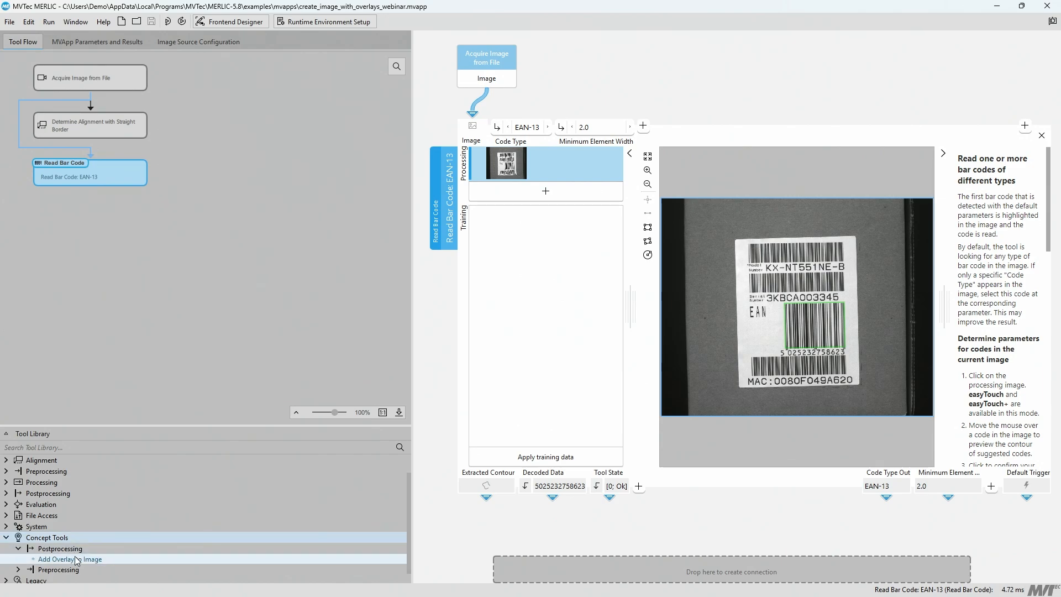
Step: Add the Add Overlay to Image concept tool after the bar code reader and check which additional parameters it offers
left_click_drag(95, 559, 115, 230)
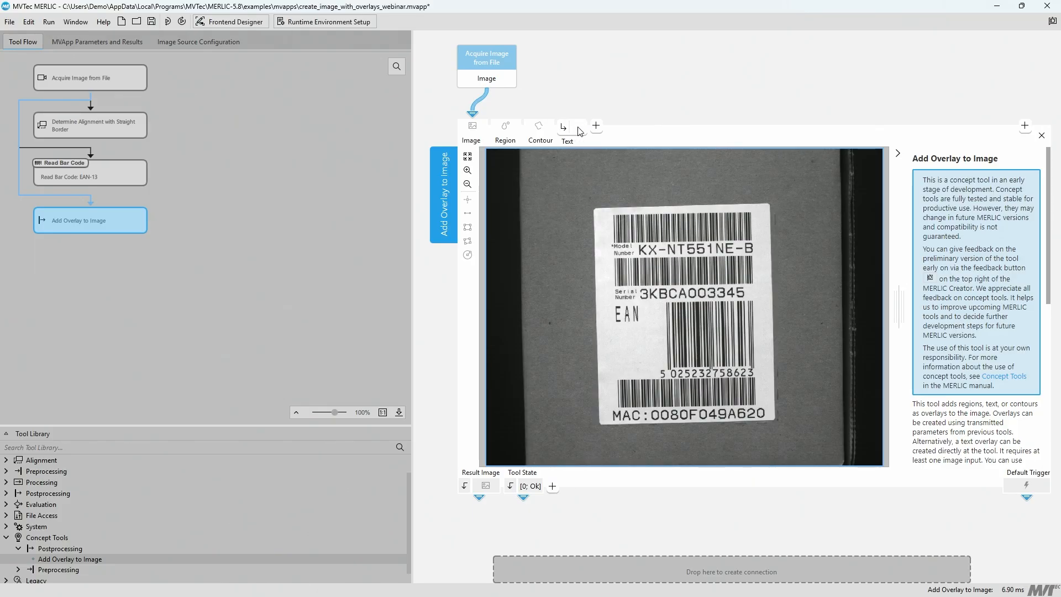
left_click(596, 126)
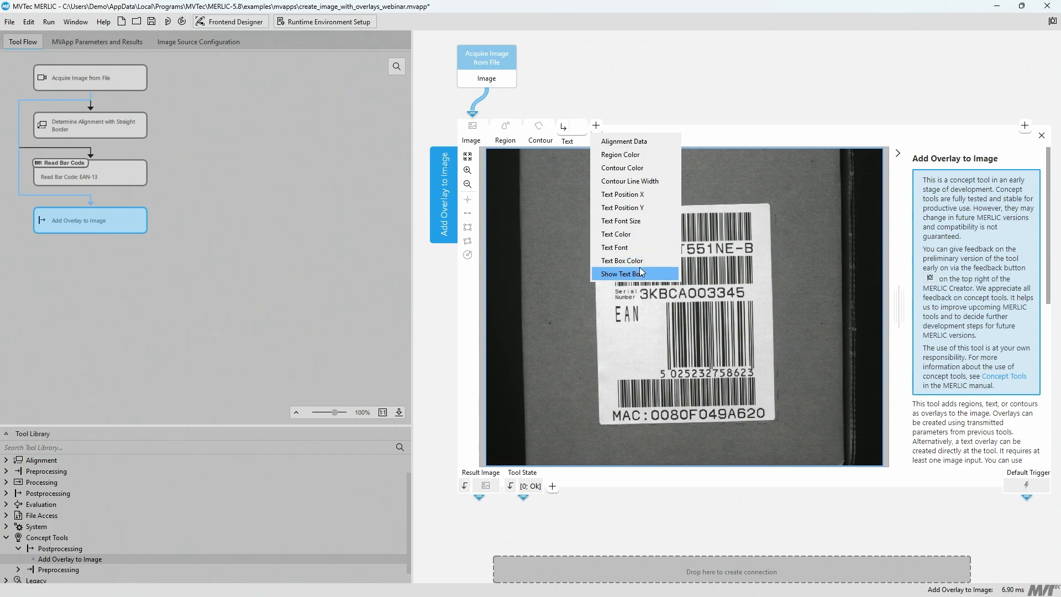
left_click(350, 325)
left_click(107, 232)
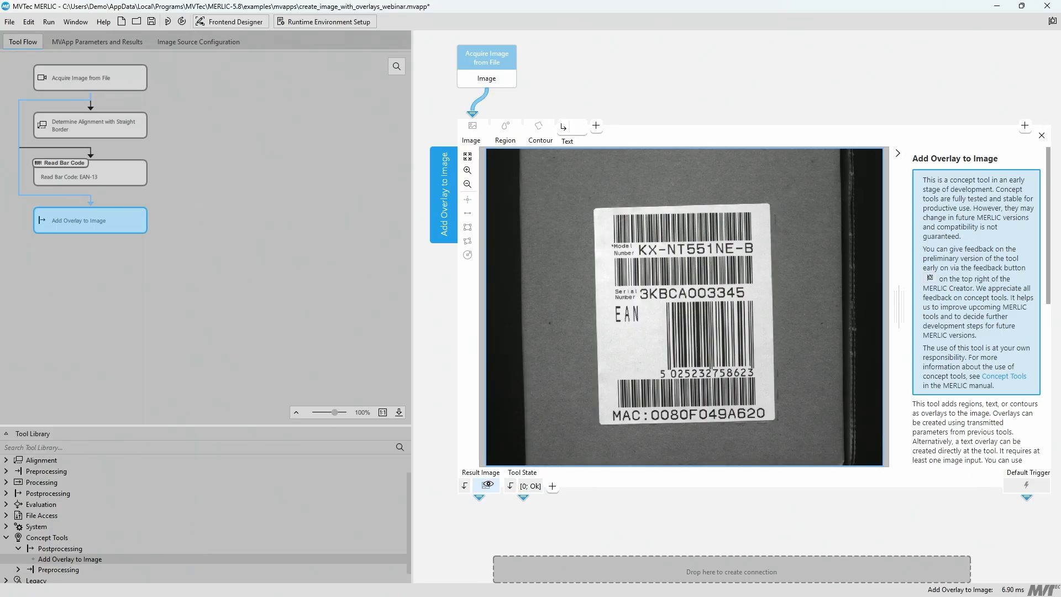
Step: Connect the bar code reader's Extracted Contour and Decoded Data results to the overlay tool's Contour and Text inputs
left_click(94, 171)
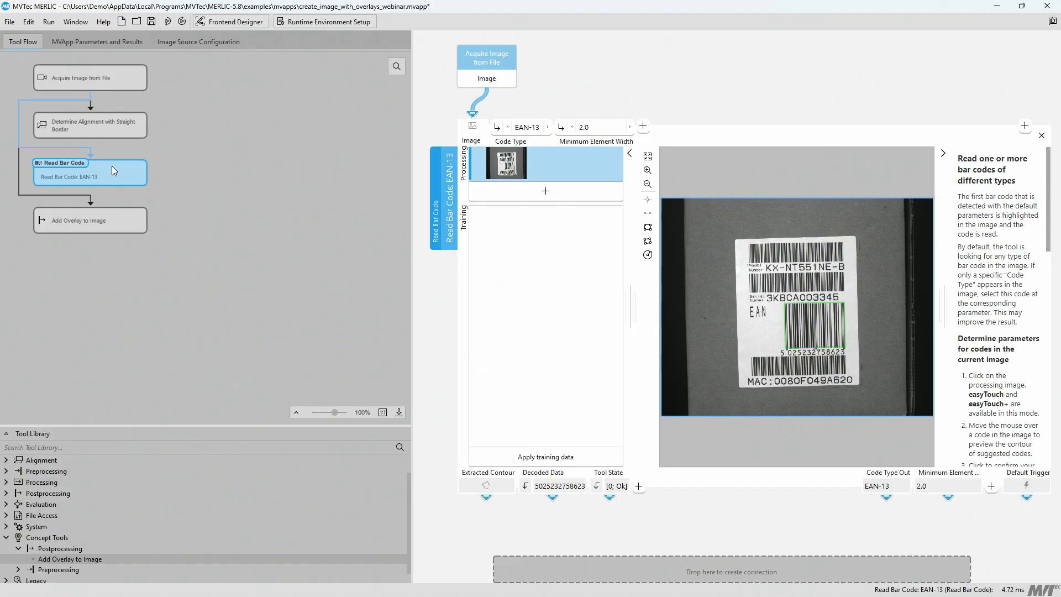
left_click_drag(486, 497, 767, 577)
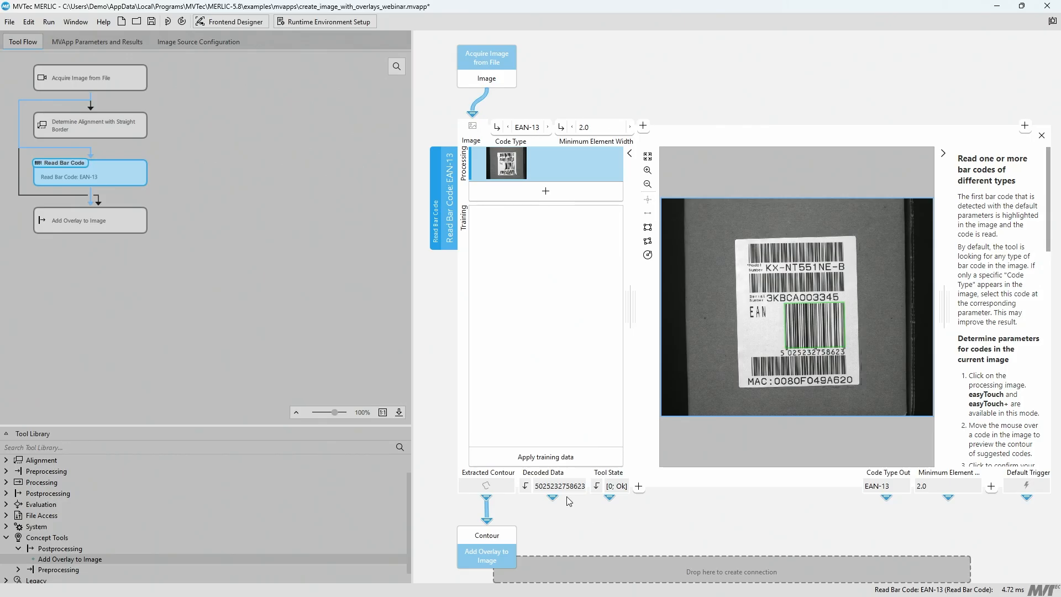
left_click_drag(554, 497, 796, 512)
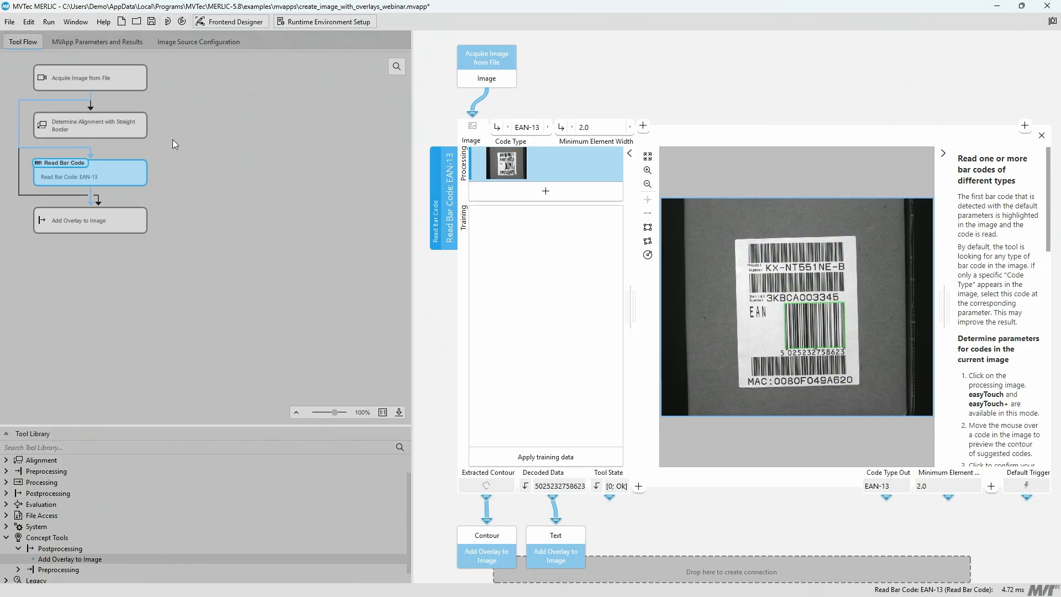
Step: Connect the Alignment Data result of the straight-border alignment tool to the overlay tool's Alignment Data input
left_click(101, 120)
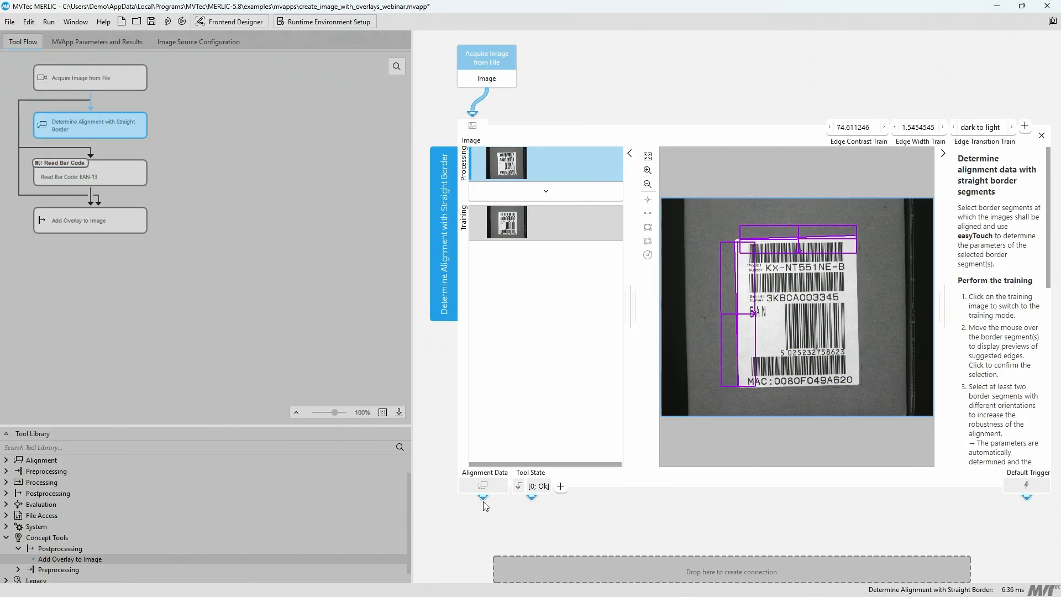
left_click_drag(481, 497, 636, 561)
mouse_move(687, 583)
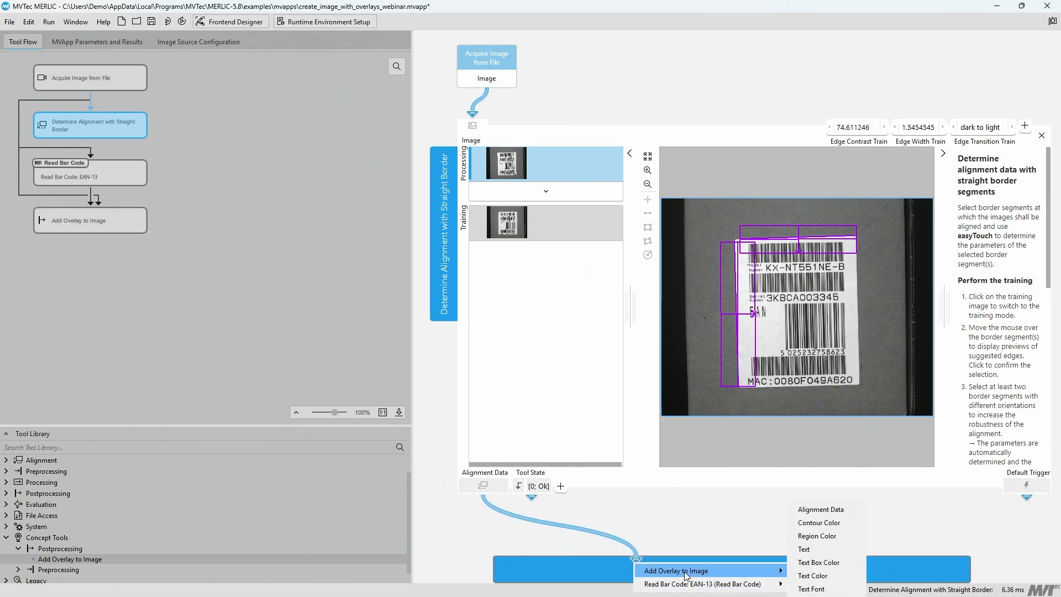
left_click(817, 509)
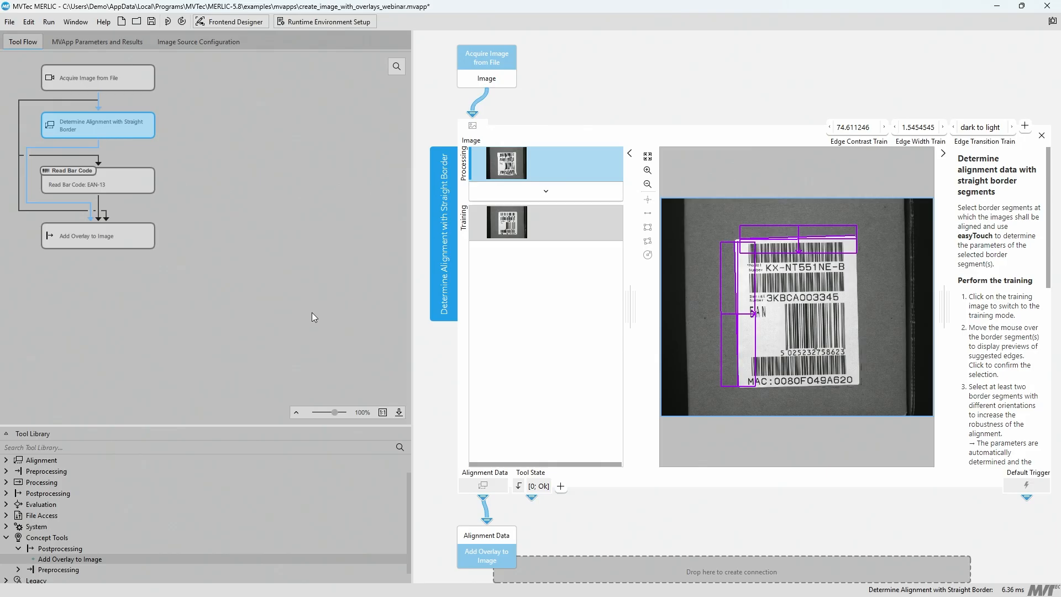
Step: In the overlay tool, reposition the decoded text overlay across the label's left edge, beside the EAN bar code
left_click(128, 239)
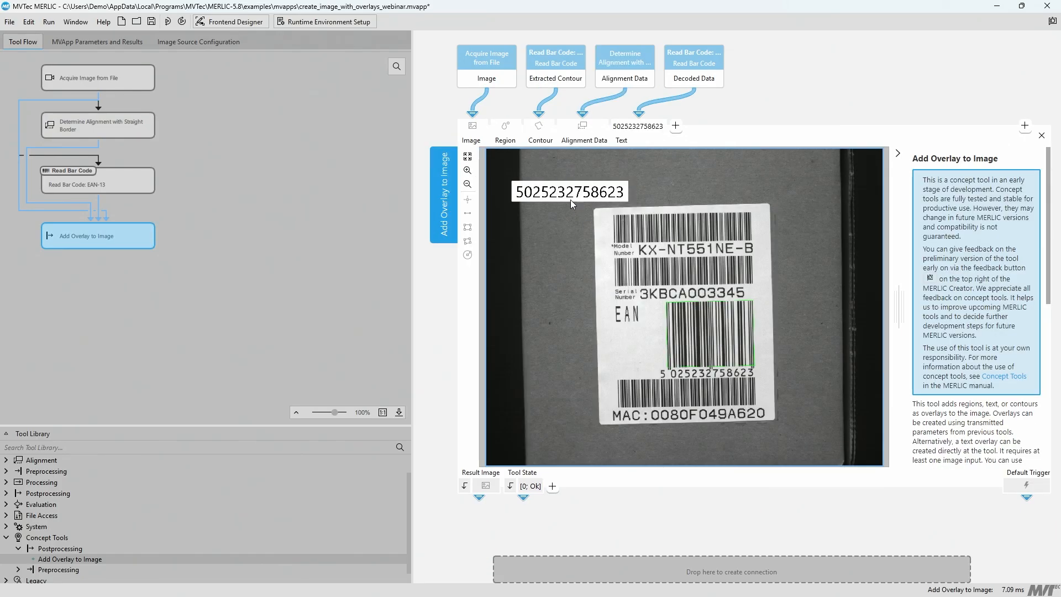
left_click_drag(559, 190, 553, 187)
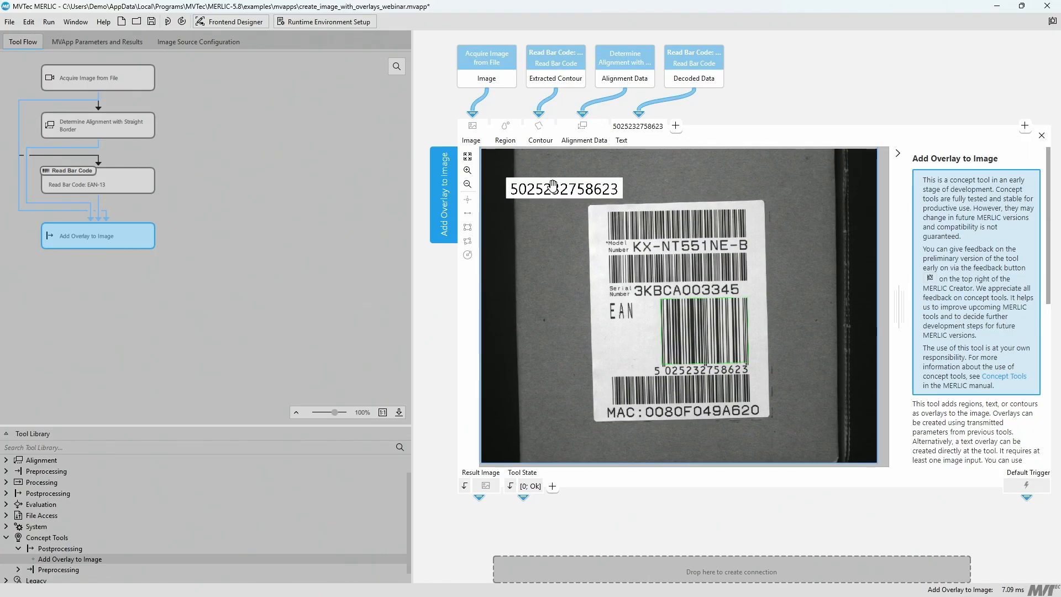
left_click(541, 325)
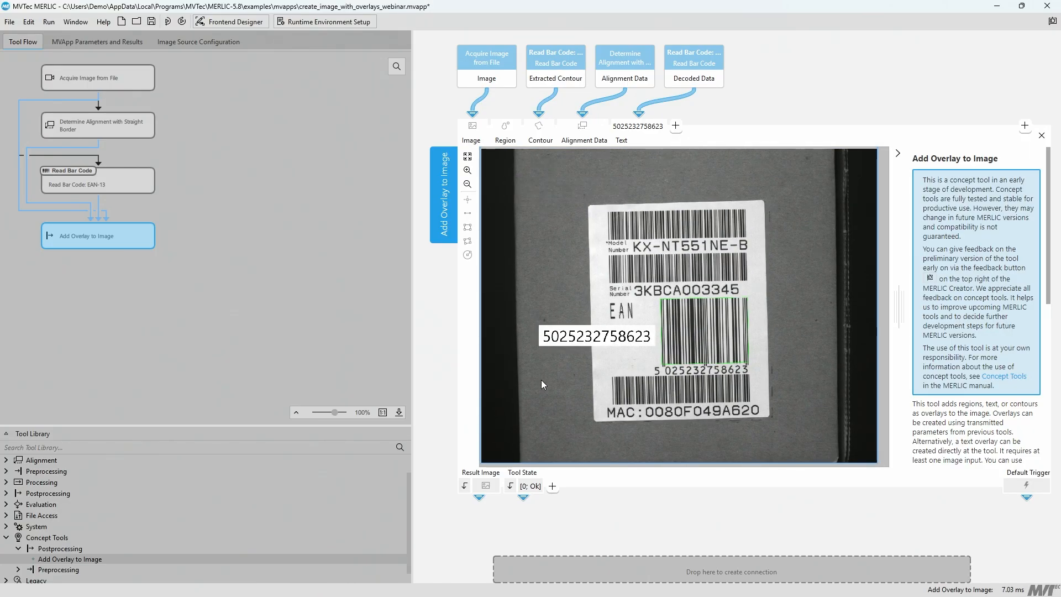
left_click(535, 379)
left_click(528, 320)
left_click(531, 344)
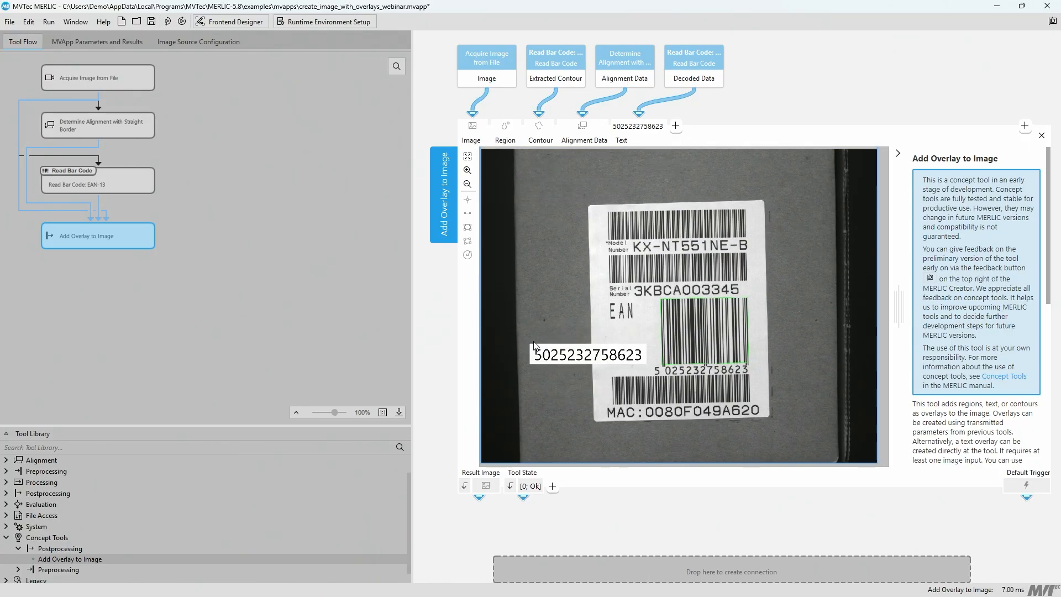
left_click(547, 337)
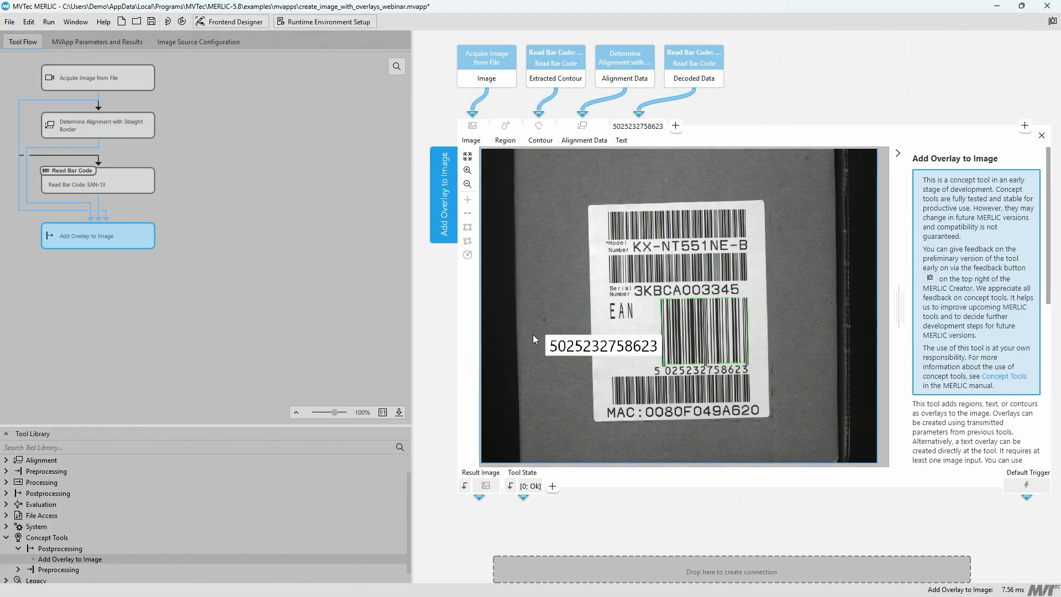
left_click(532, 339)
Step: Expose the overlay tool's Text Color parameter and set it to #00ff00 (green)
left_click(676, 125)
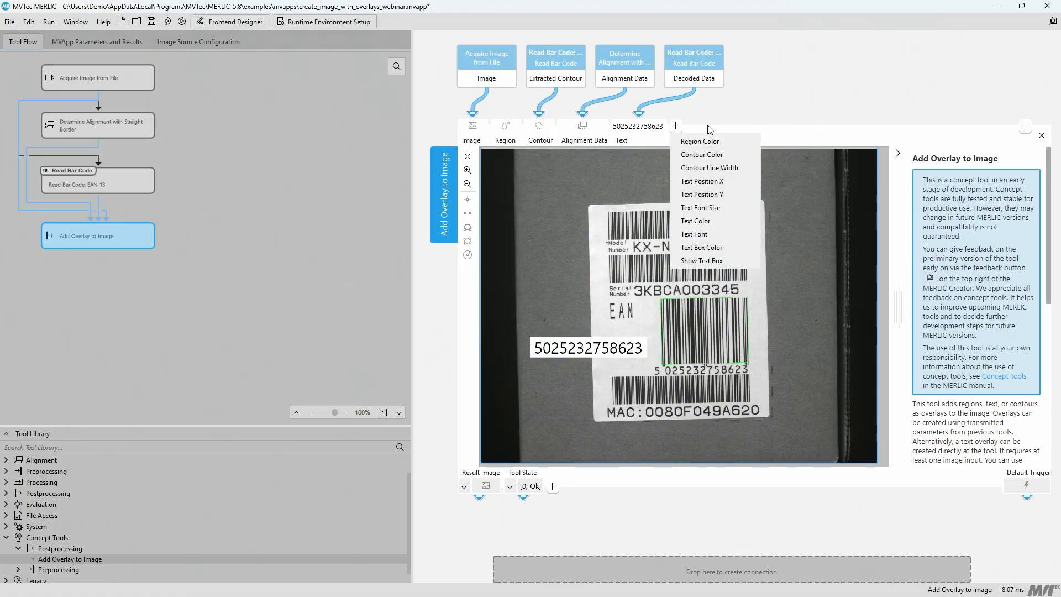
left_click(697, 220)
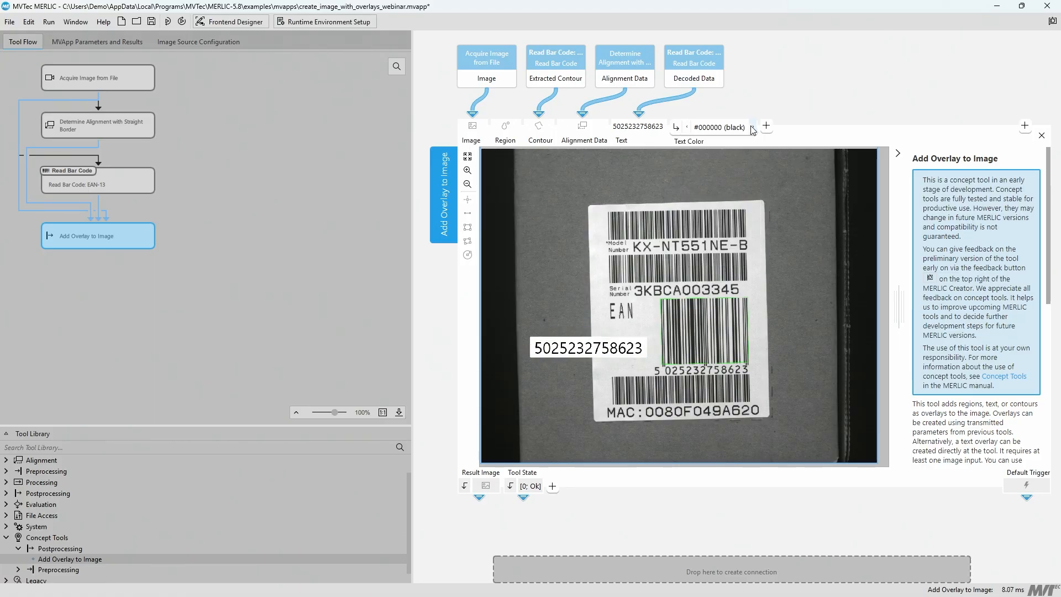
left_click(753, 129)
left_click(738, 128)
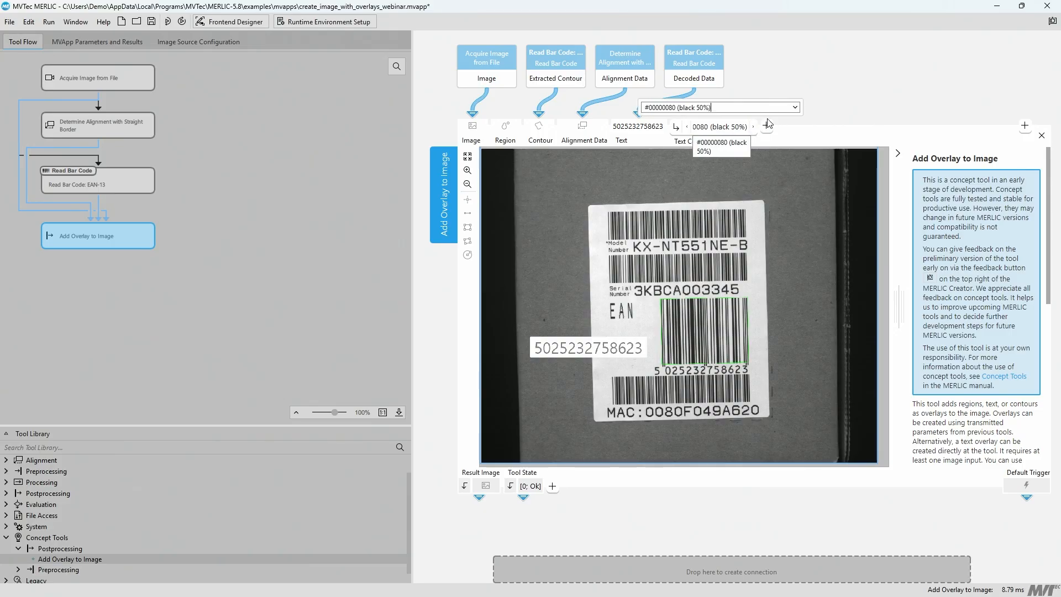
left_click(797, 108)
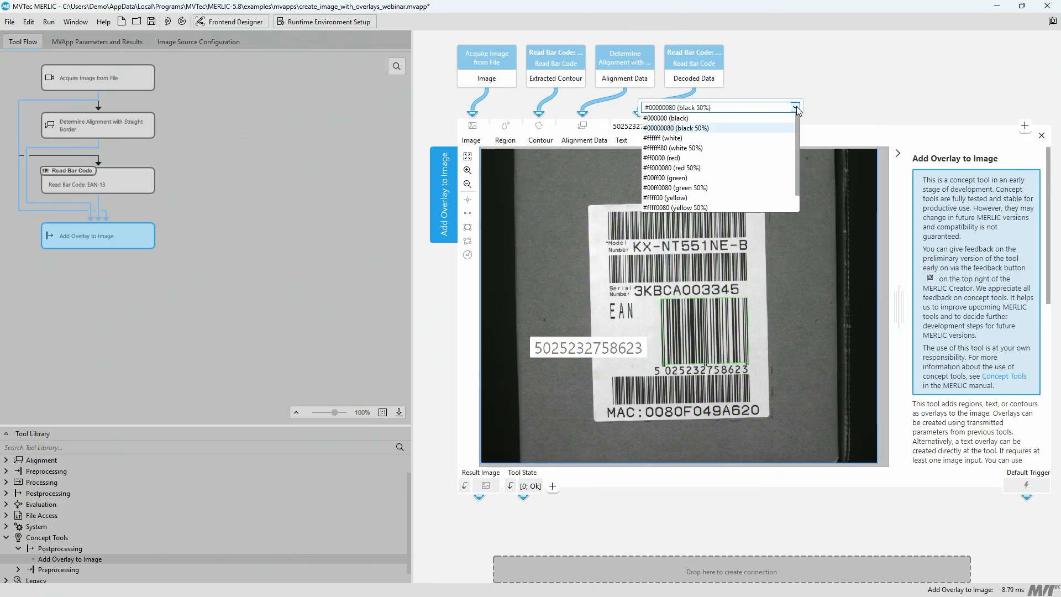
left_click(715, 178)
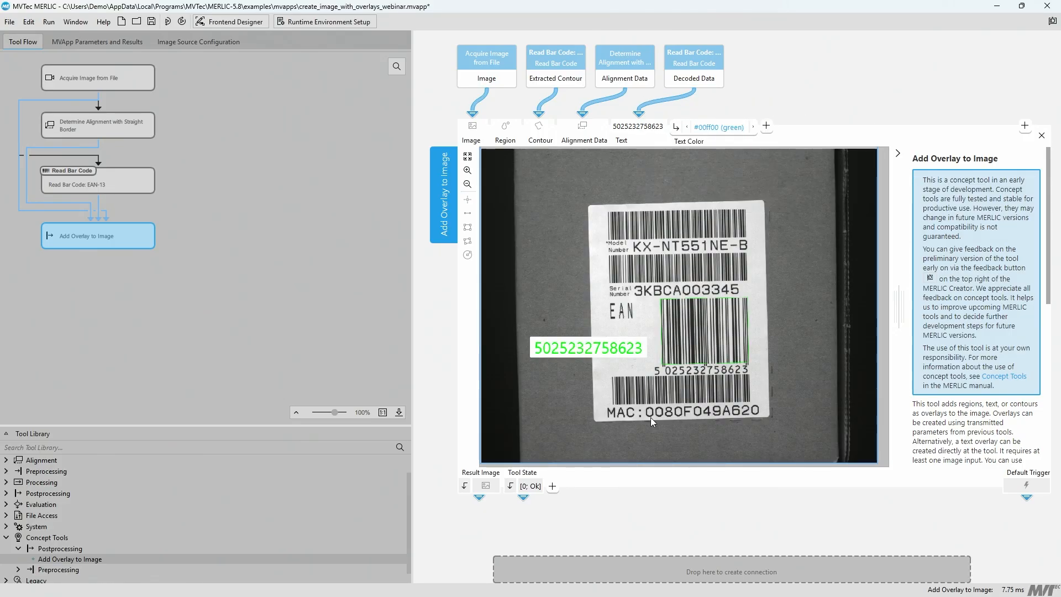
Step: Expose the overlay tool's Contour Line Width parameter and set it to 8
left_click(768, 126)
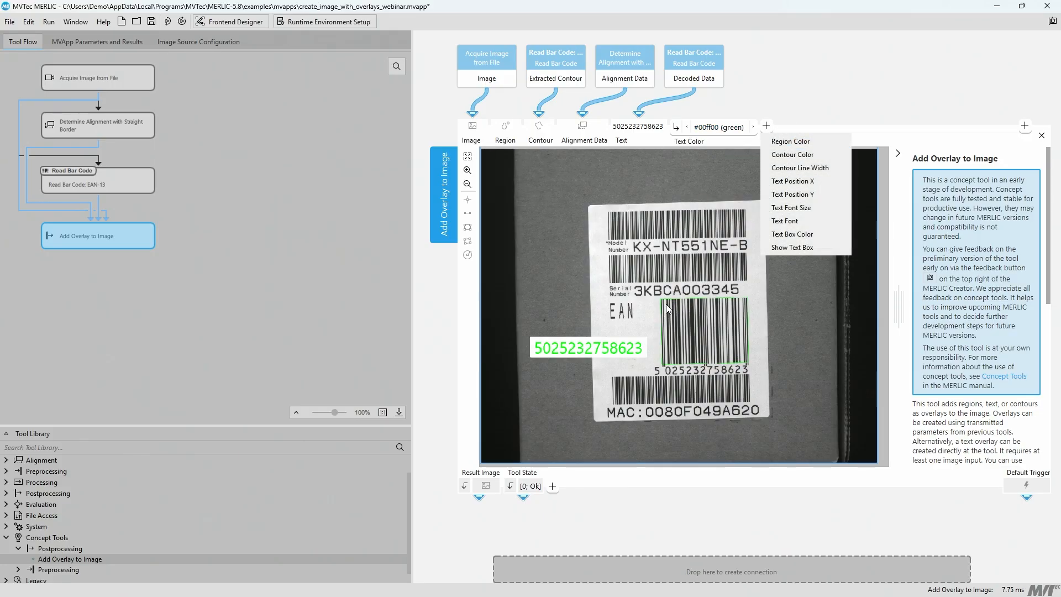
left_click(799, 168)
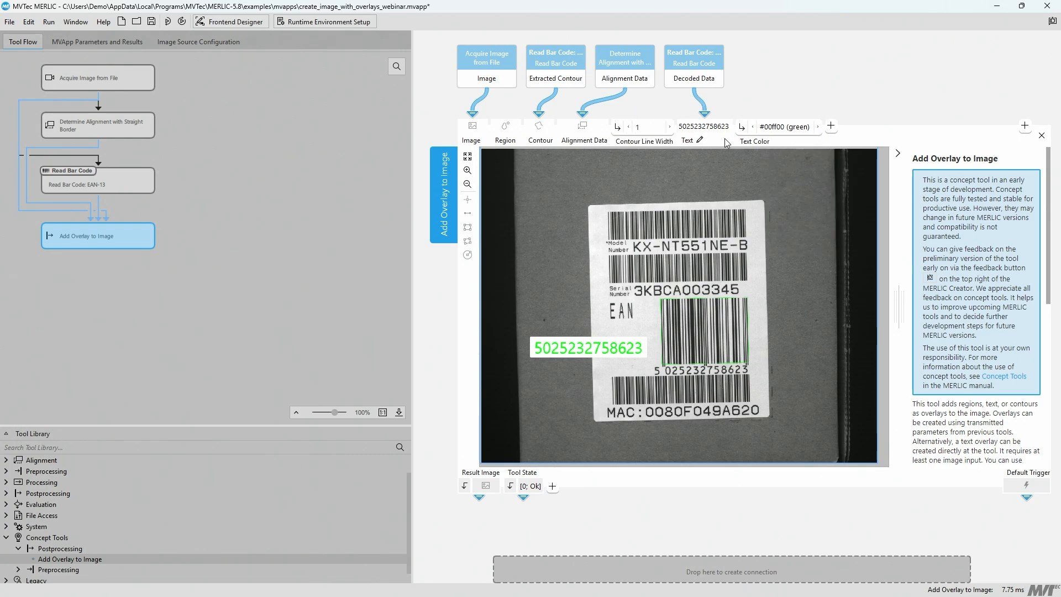
left_click(669, 129)
left_click(668, 130)
left_click(669, 129)
left_click(669, 129)
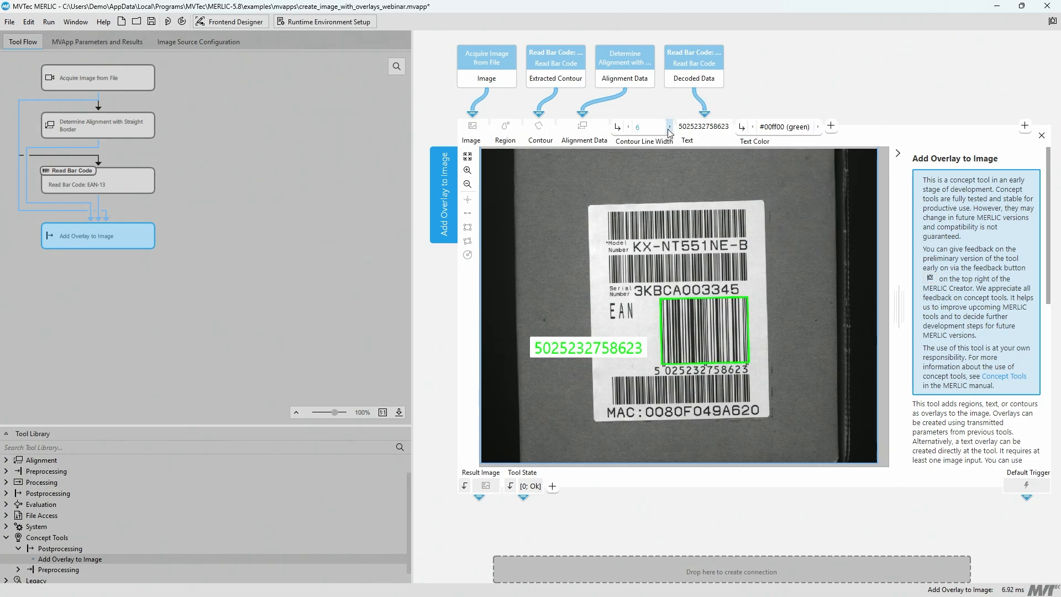
left_click(669, 129)
left_click(669, 130)
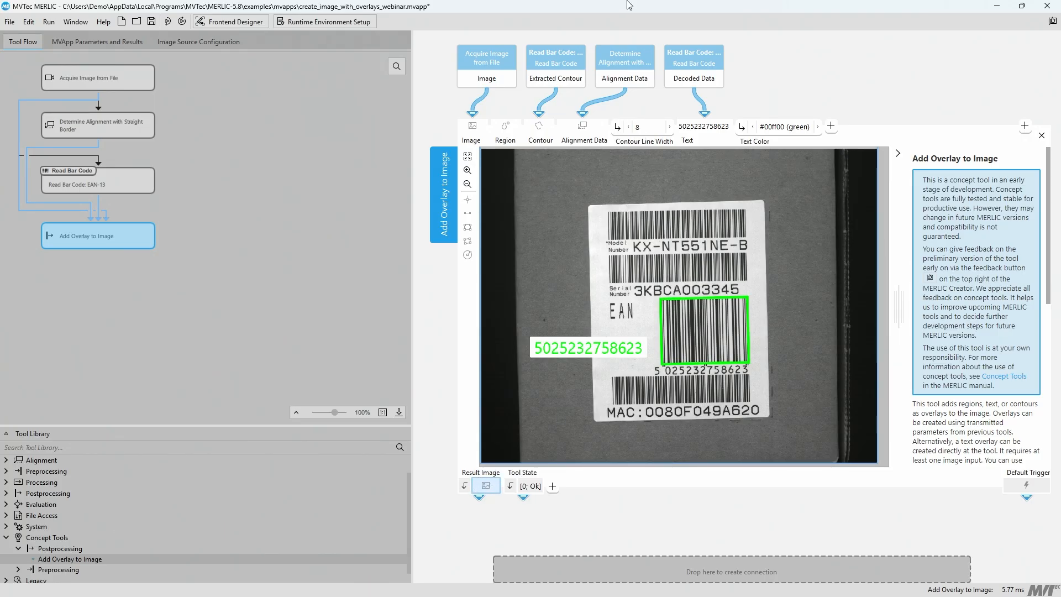
Step: In the Frontend Designer, connect the image display widget to the Result Image parameter of Add Overlay to Image
left_click(233, 21)
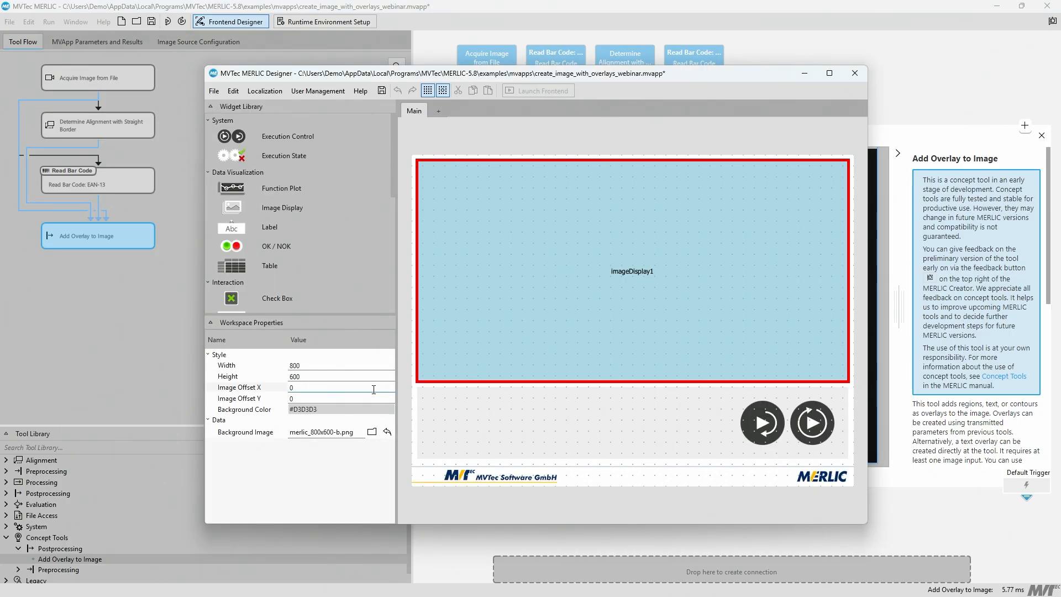
left_click(518, 285)
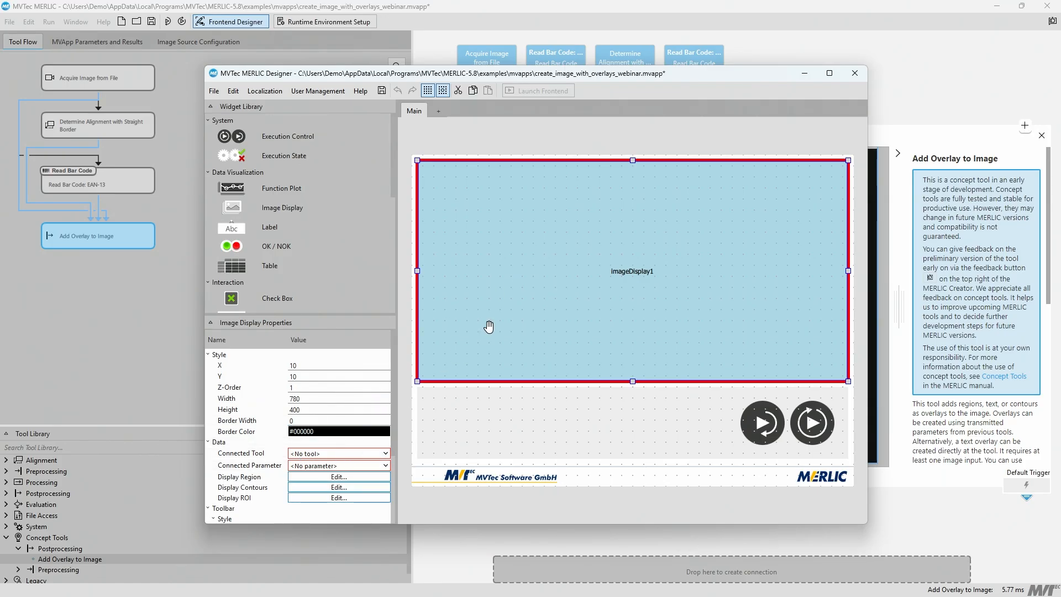
left_click(385, 453)
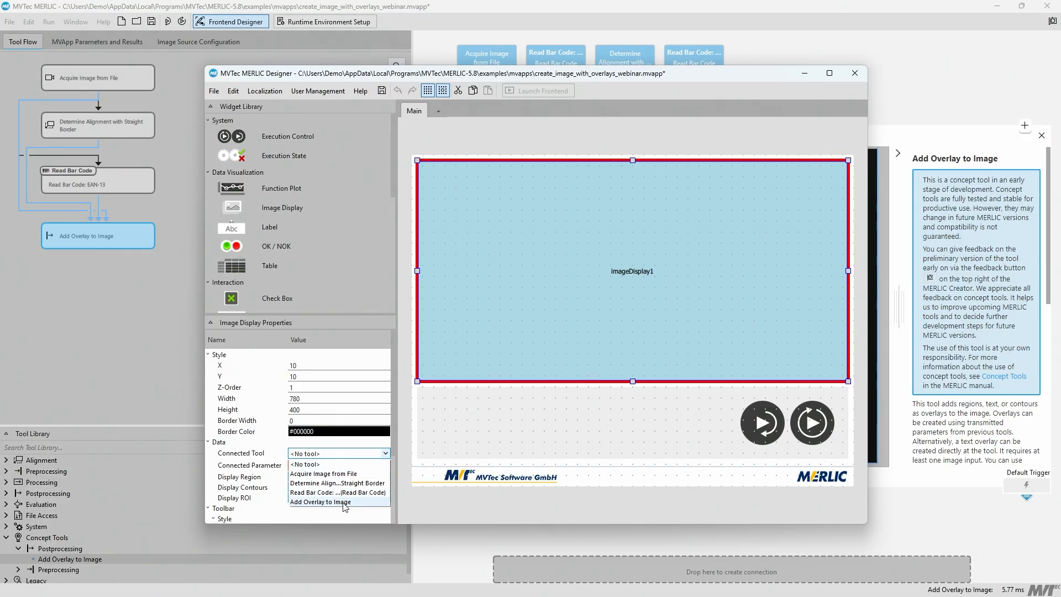
left_click(343, 502)
left_click(385, 466)
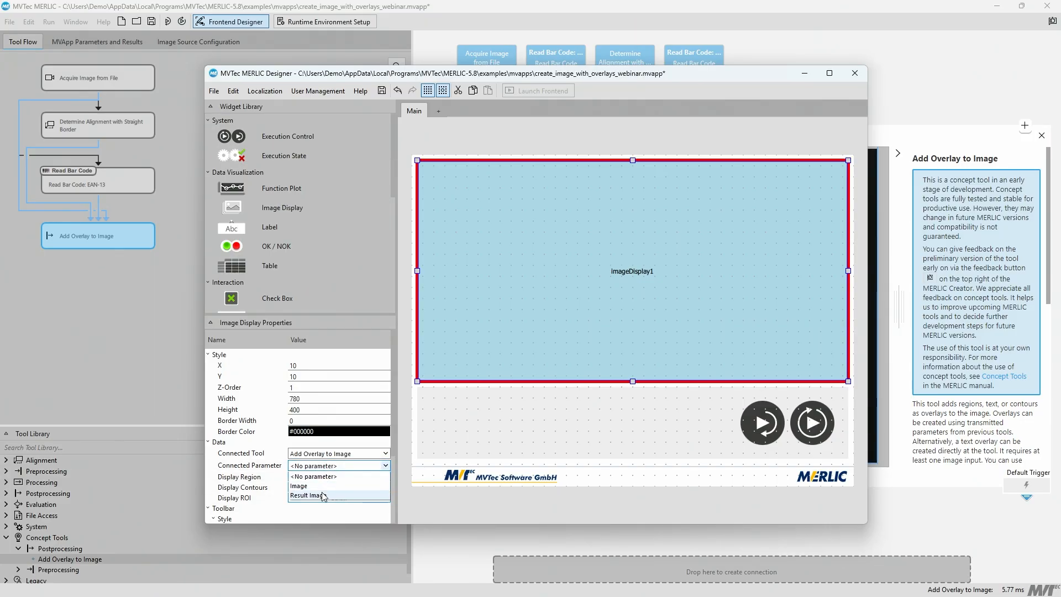
left_click(324, 496)
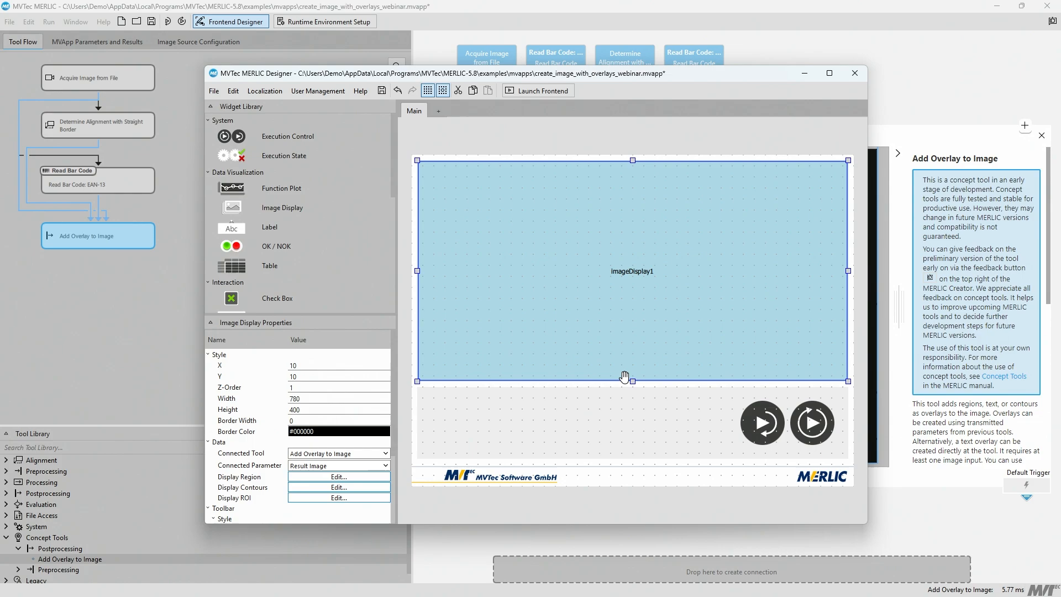
Step: Launch the frontend to check the image with its overlays, and close it again
left_click(547, 91)
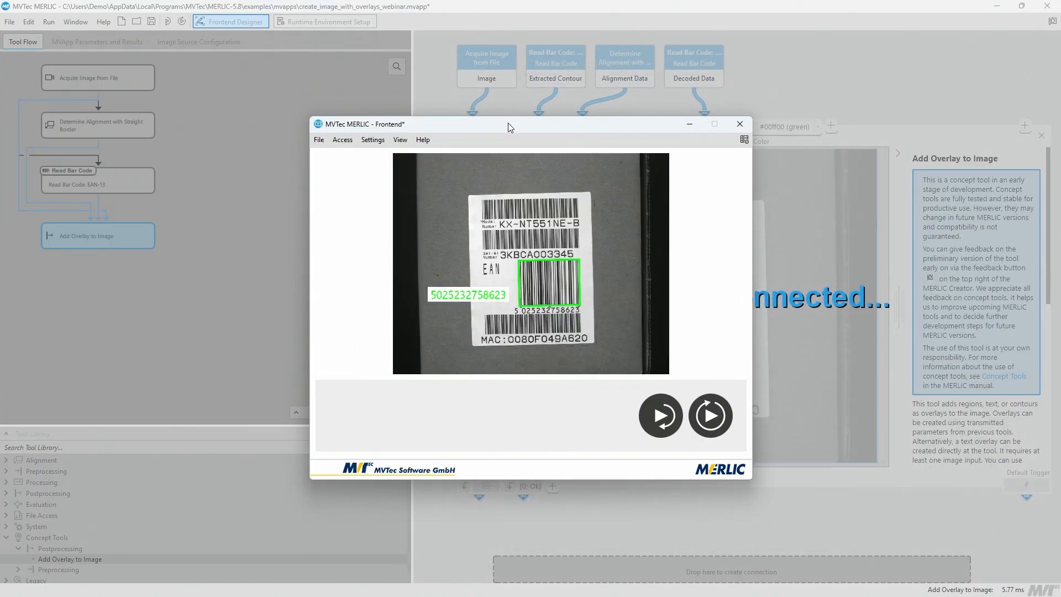
left_click_drag(508, 123, 537, 103)
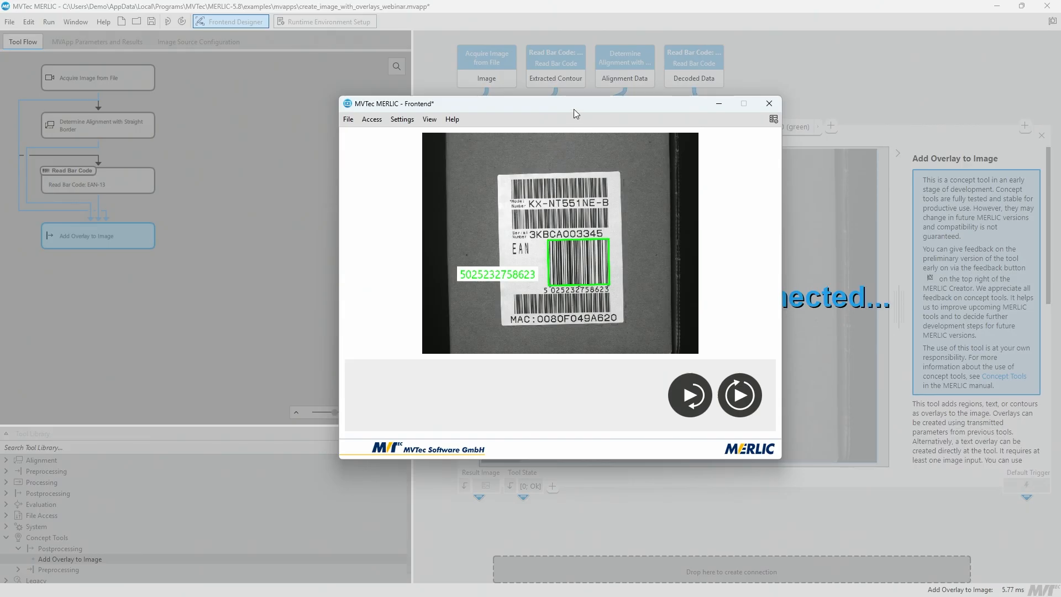
left_click(769, 104)
left_click(587, 307)
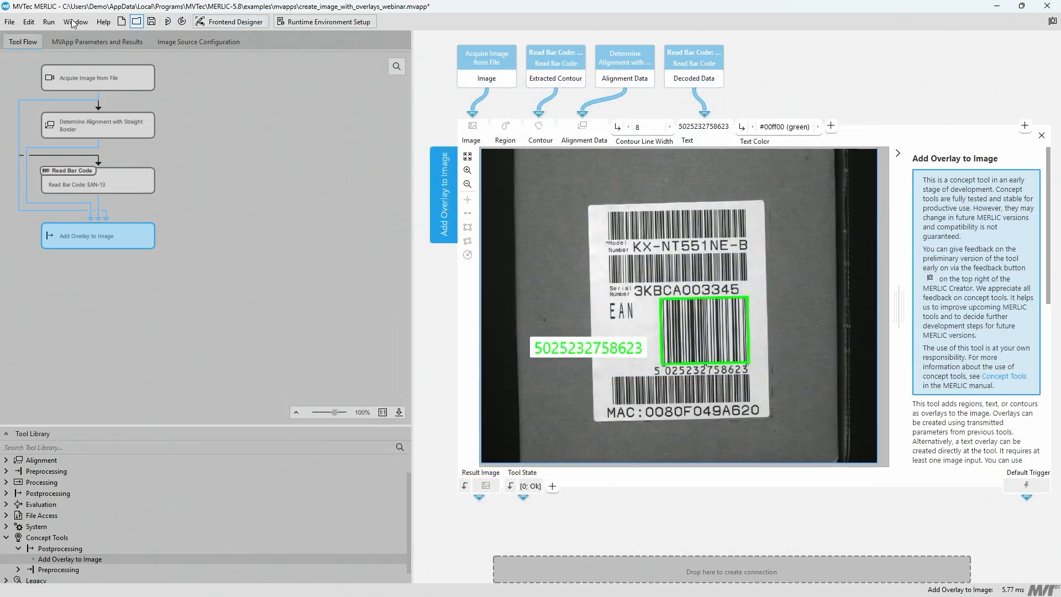
Step: Open the example MVApp create_image_with_overlays.mvapp, discarding the changes to the current app
left_click(9, 22)
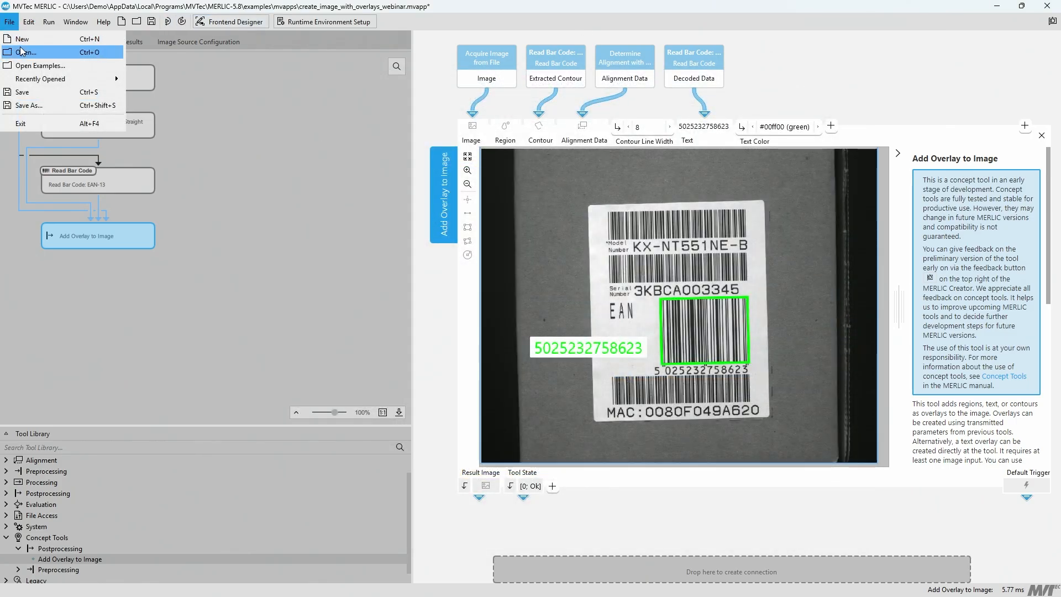
left_click(39, 64)
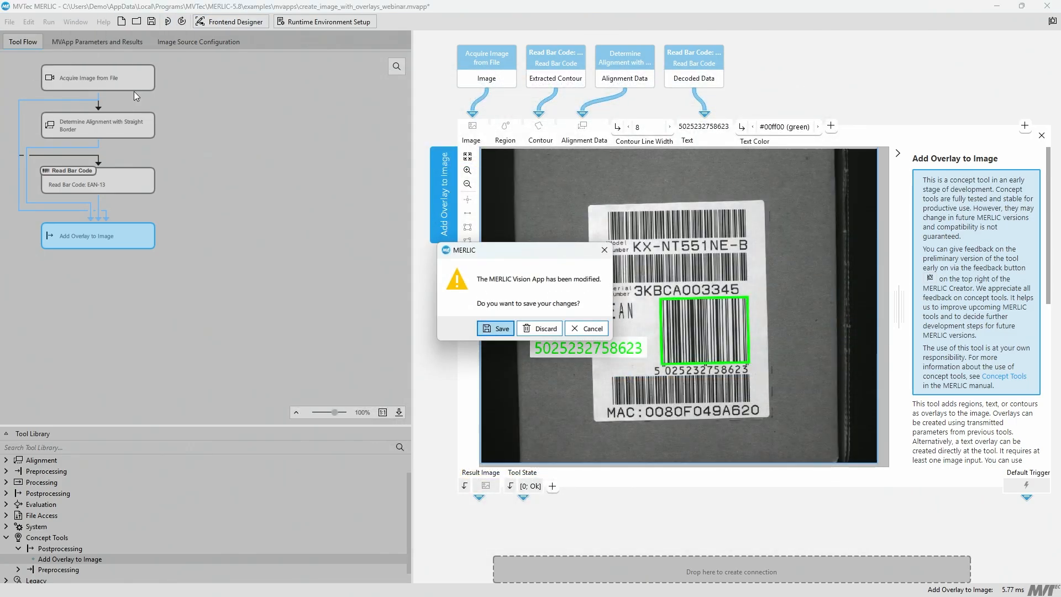
left_click(542, 333)
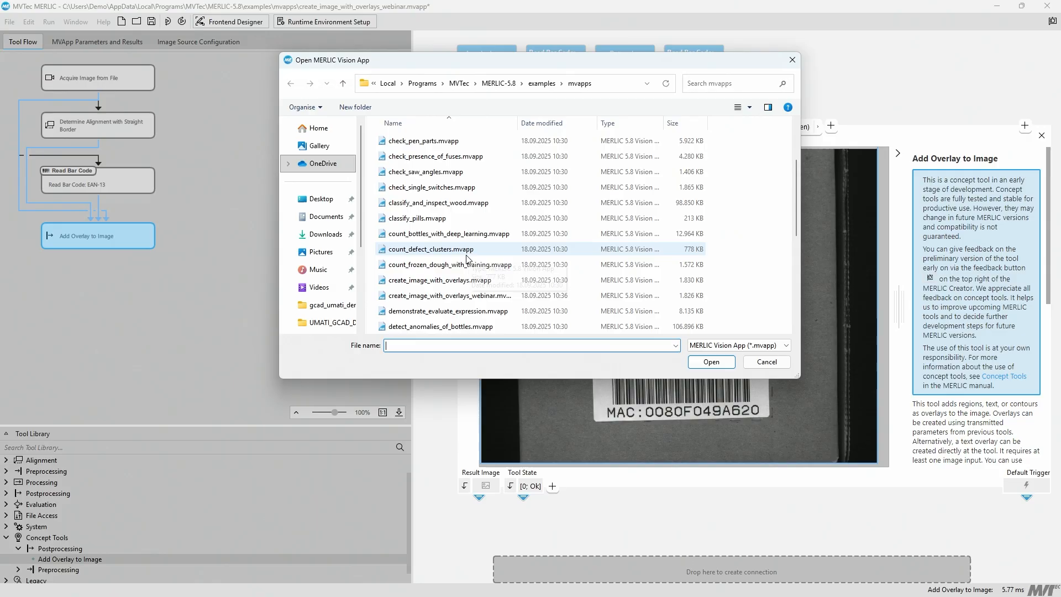
double_click(443, 280)
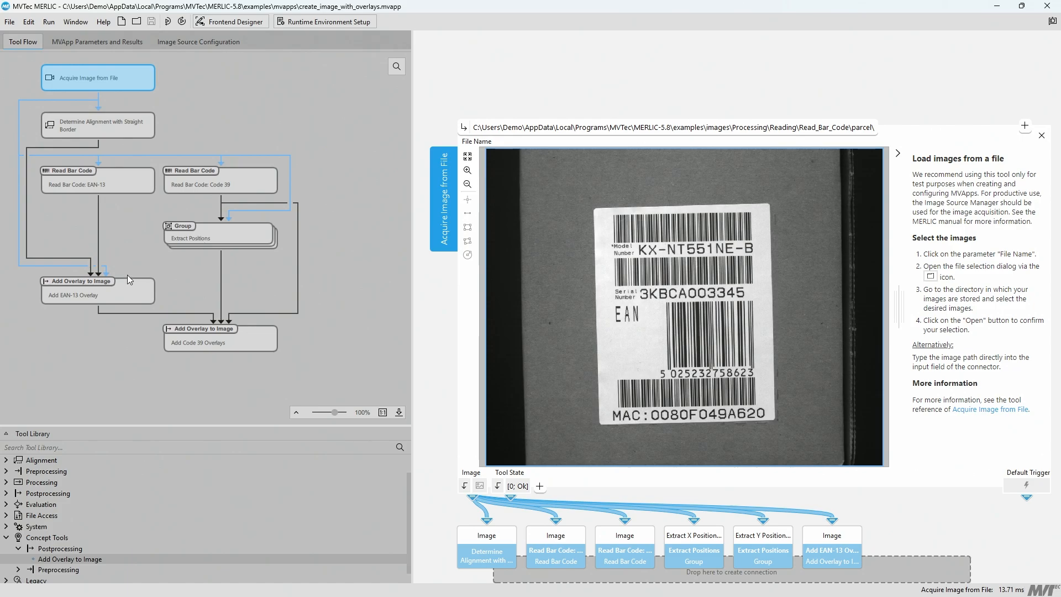
Step: Inspect the Add EAN-13 Overlay, Read Bar Code: Code 39, Extract Positions and Add Code 39 Overlays tools in the tool flow
left_click(118, 301)
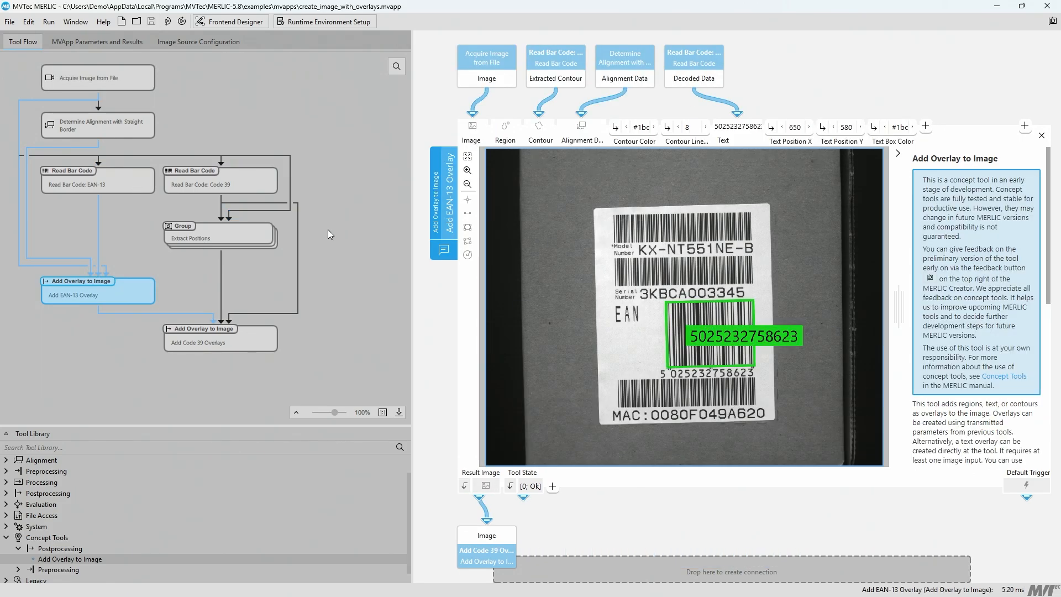
left_click(234, 185)
left_click(261, 230)
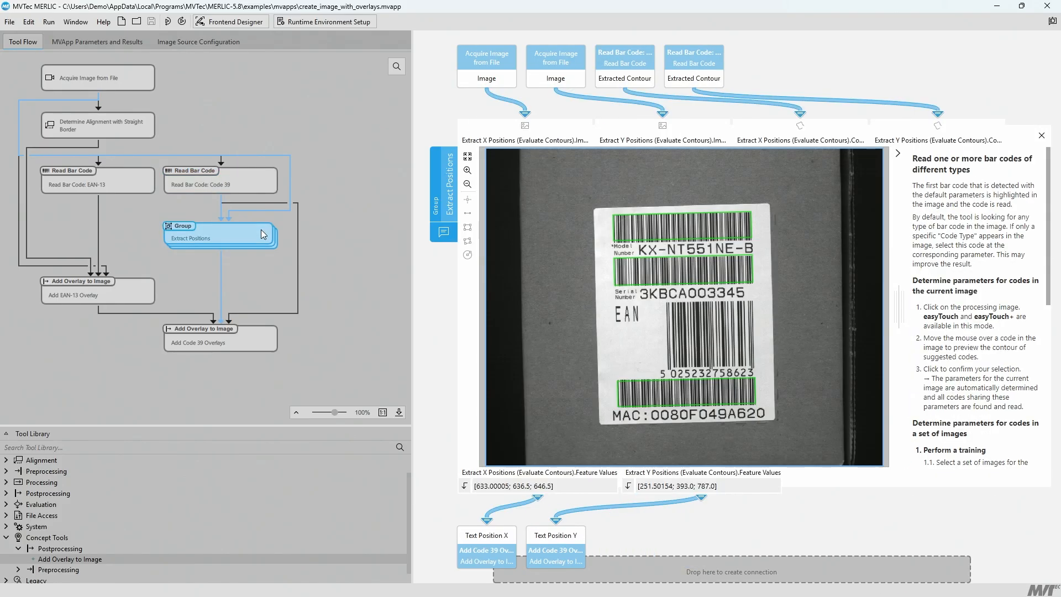
left_click(260, 347)
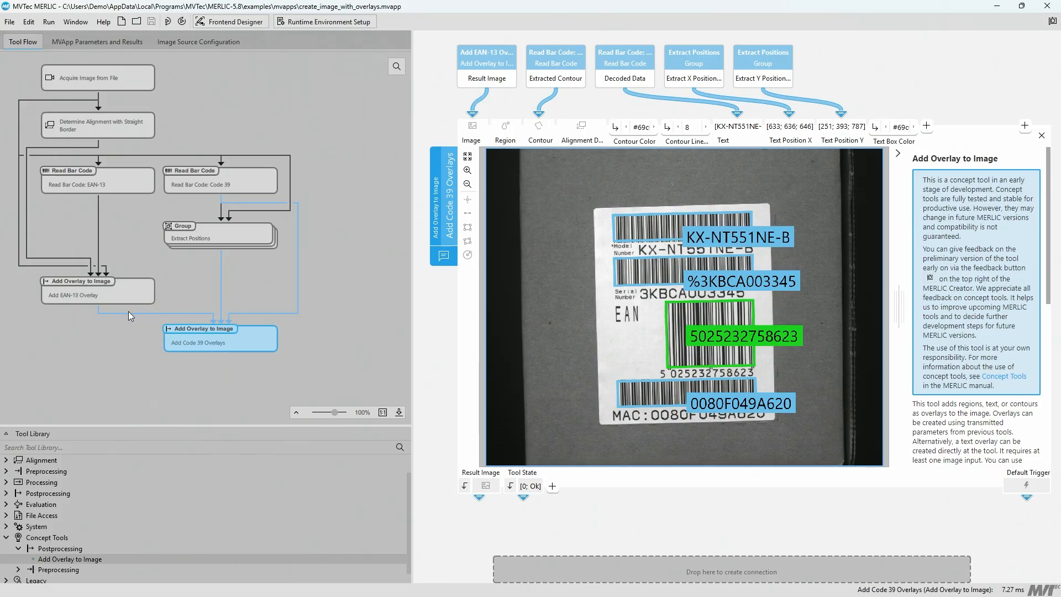
Step: Clear the tool selection and launch the frontend for the example MVApp
left_click(302, 354)
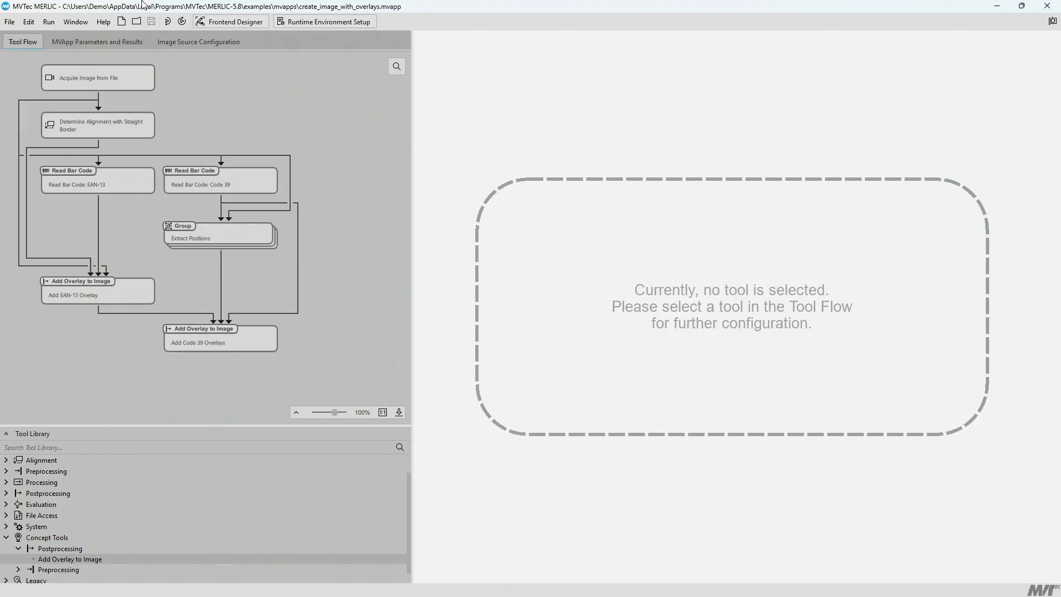
left_click(56, 22)
left_click(76, 80)
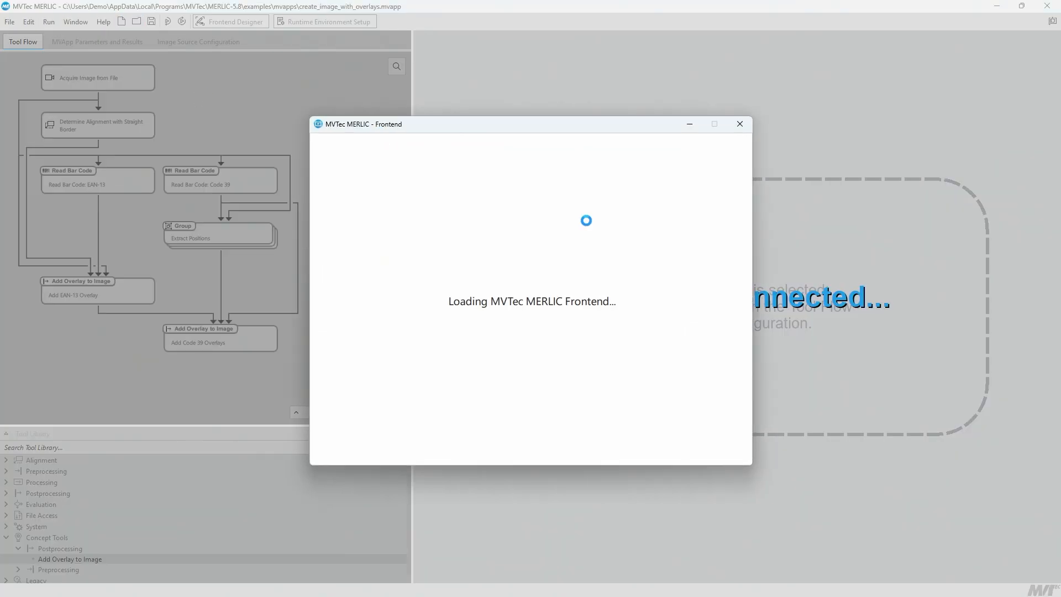